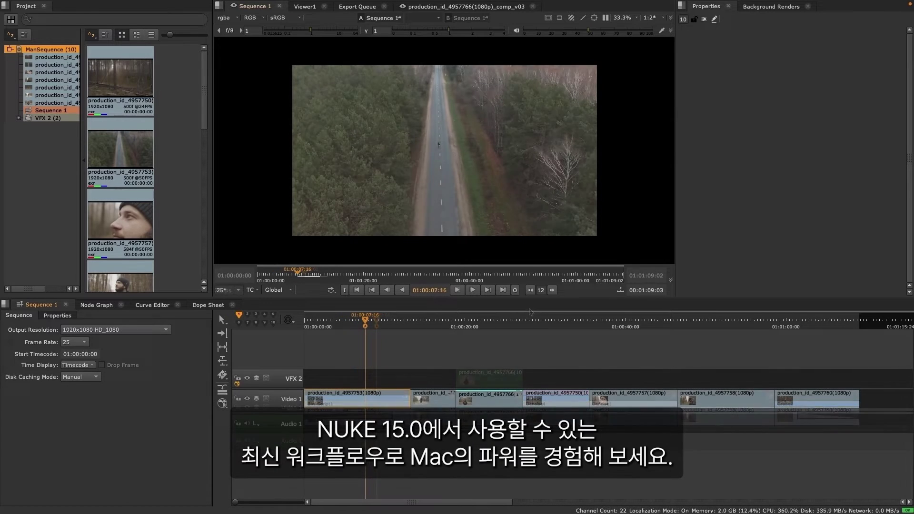
Add a BlinkScript soft effect to the first Video 1 clip, then show CopyCat's Initial Weights options.
right_click(365, 403)
mouse_move(495, 357)
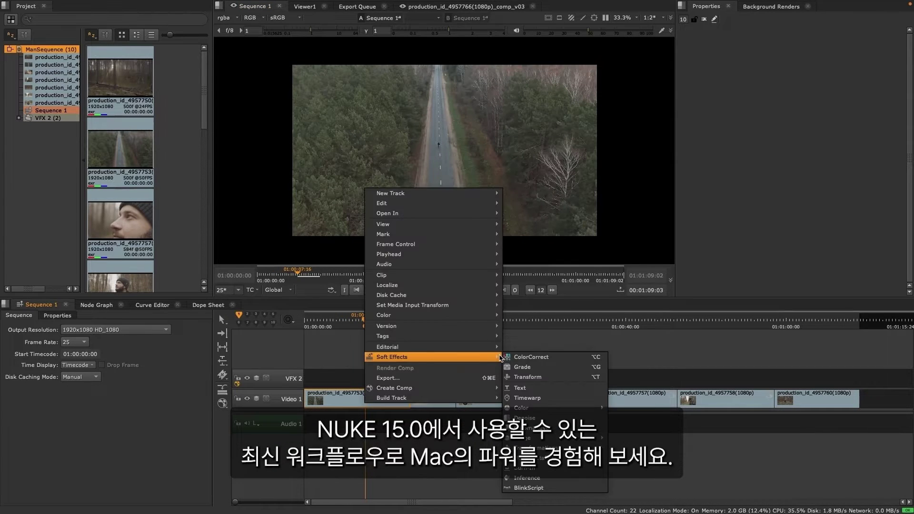
click(528, 487)
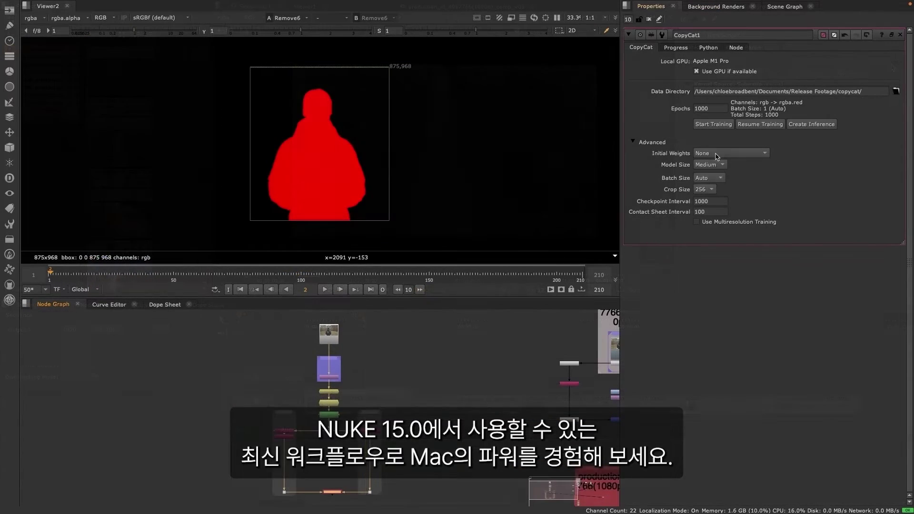
click(728, 153)
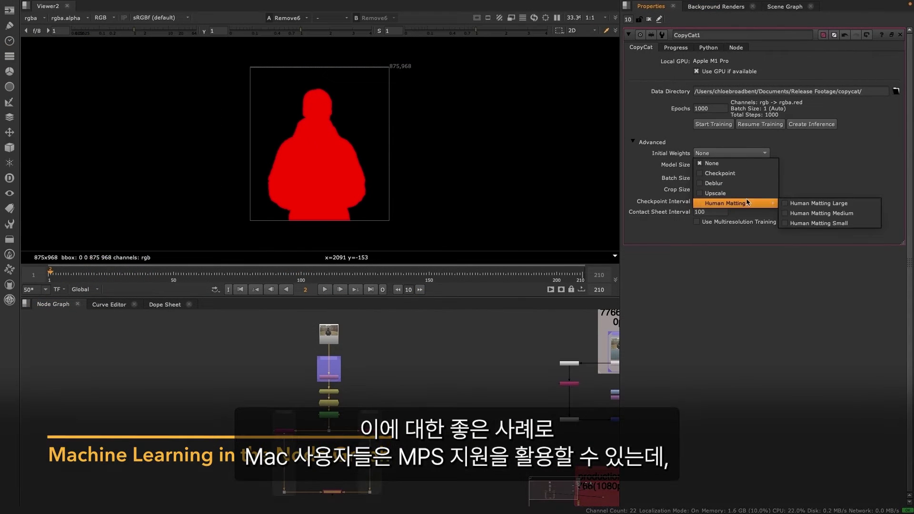
Start CopyCat1 training for 1000 epochs on the local GPU.
click(714, 124)
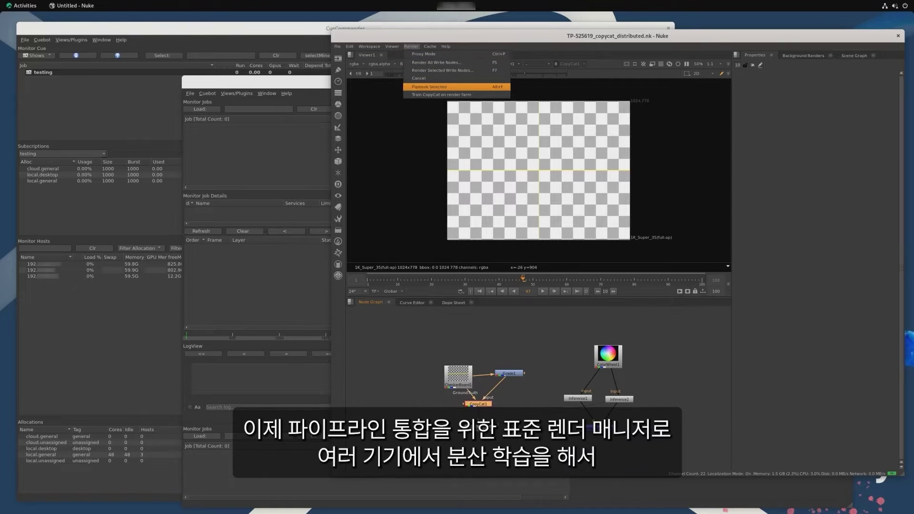
Bring up the Train CopyCat on render farm dialog for the training job.
key(Return)
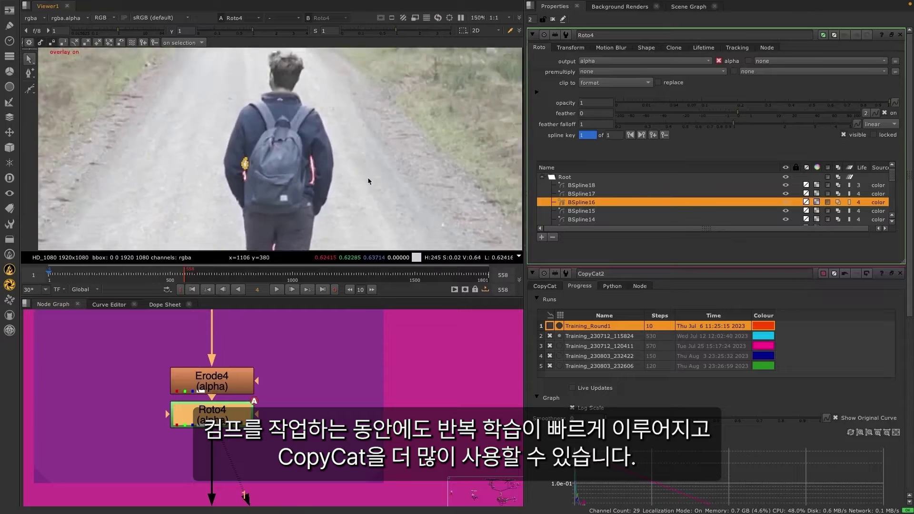
scroll(714, 285, down, 10)
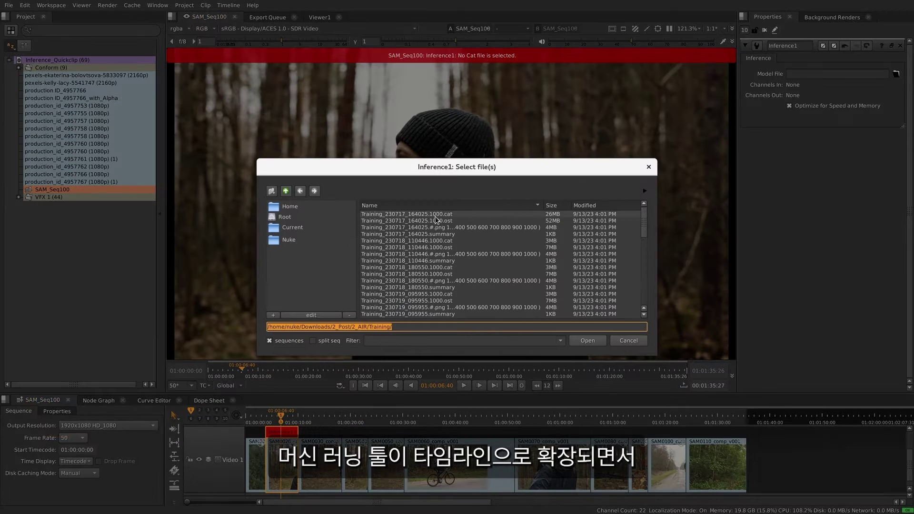
Load Training_230717_164025.1000.cat into Inference6 and wipe-compare the matte with the original footage.
double_click(435, 215)
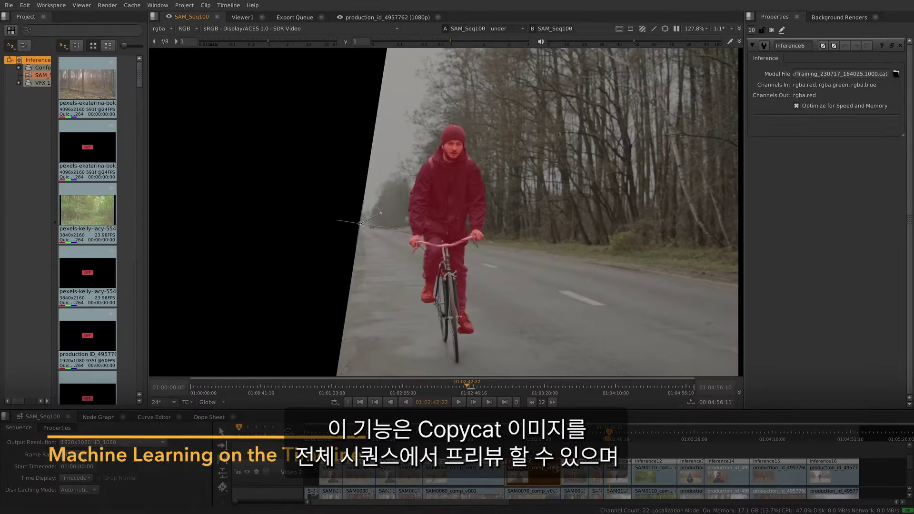
drag(361, 224, 444, 243)
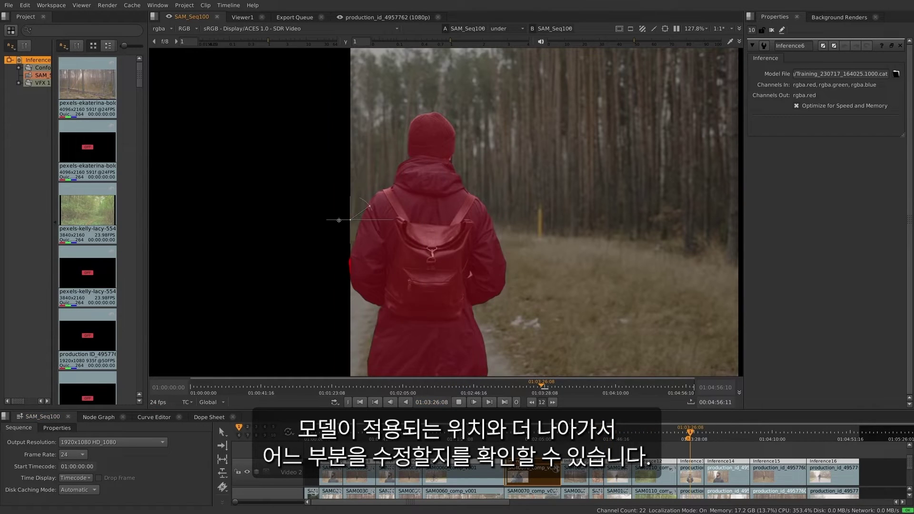
drag(361, 231, 460, 248)
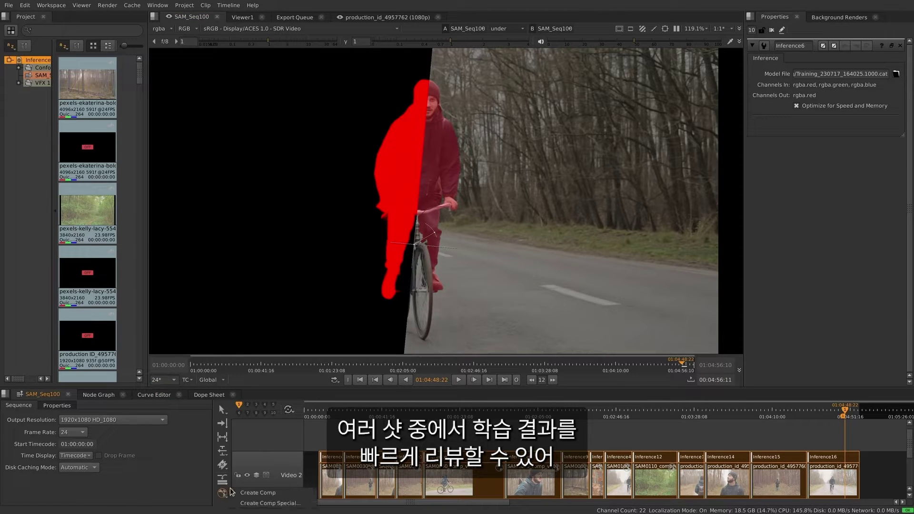
Create a separate comp per selected shot on a new VFX 1 track.
click(257, 493)
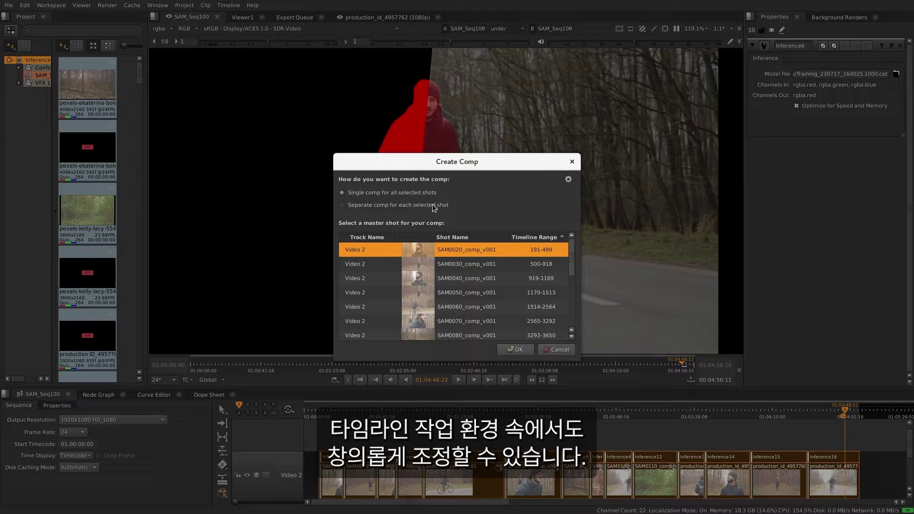
click(434, 208)
click(514, 287)
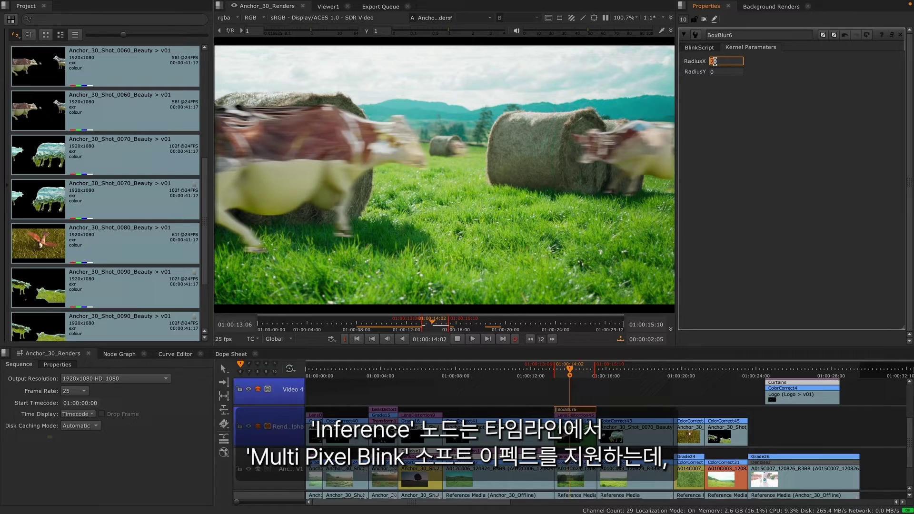
Set BoxBlur6 RadiusX to 100 and increase the Curtains effect's period.
text(100)
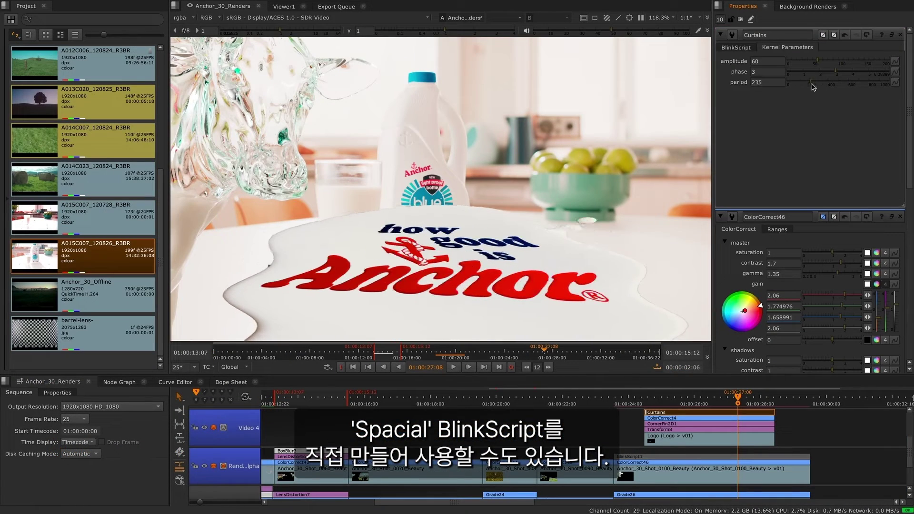
drag(837, 90, 837, 90)
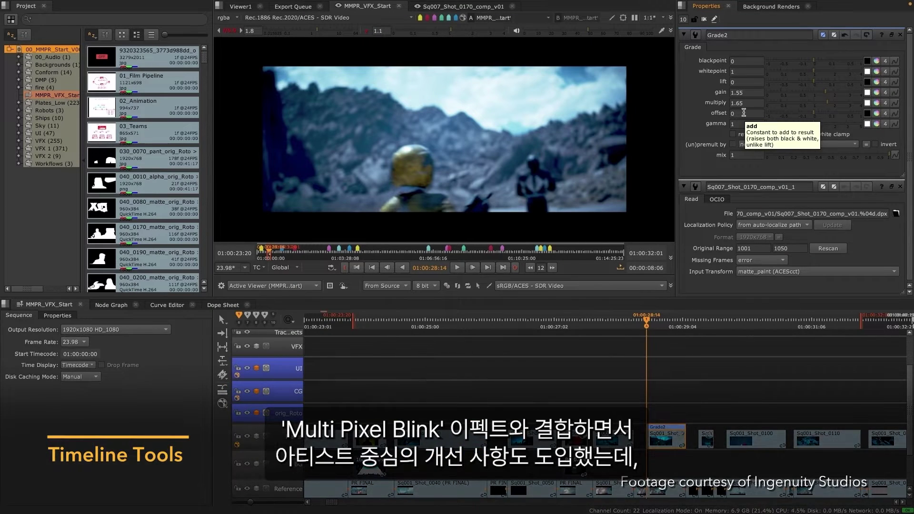
Select the SQ_Dragon_S001 shot and view its available versions.
drag(335, 503, 341, 503)
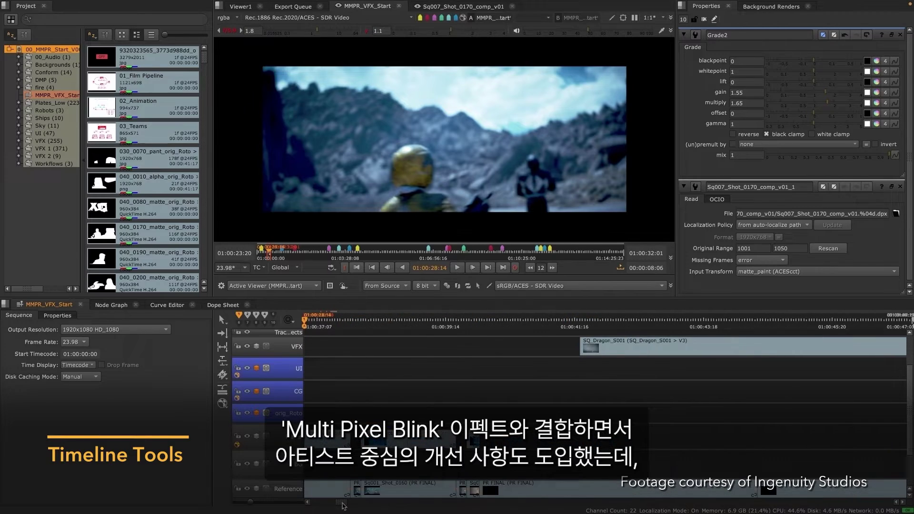
click(449, 347)
alt+click(449, 346)
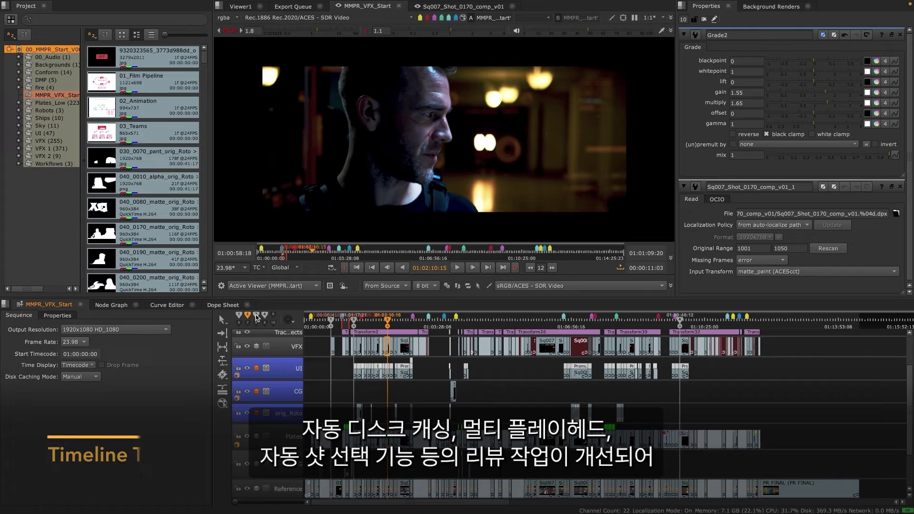
Jump between shot starts in MMPR_VFX_Start and play the sequence back.
key(Up)
key(Up)
key(Up)
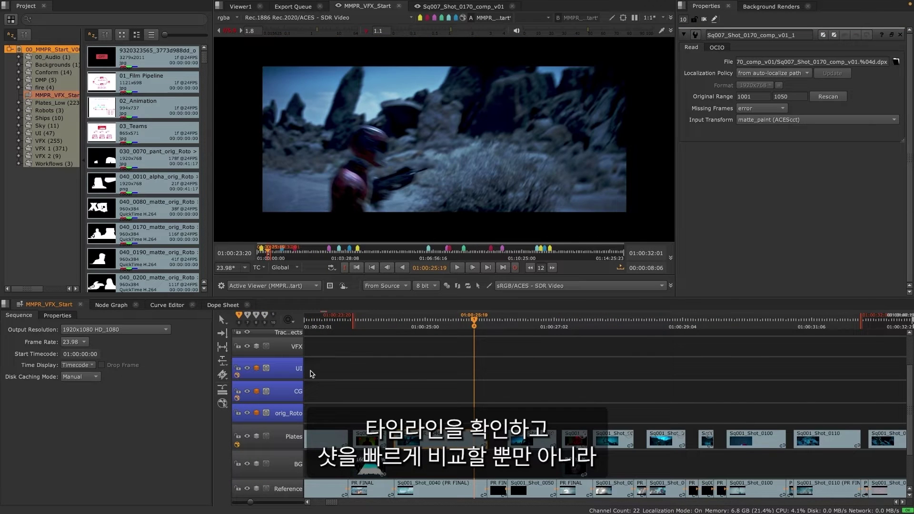
key(Down)
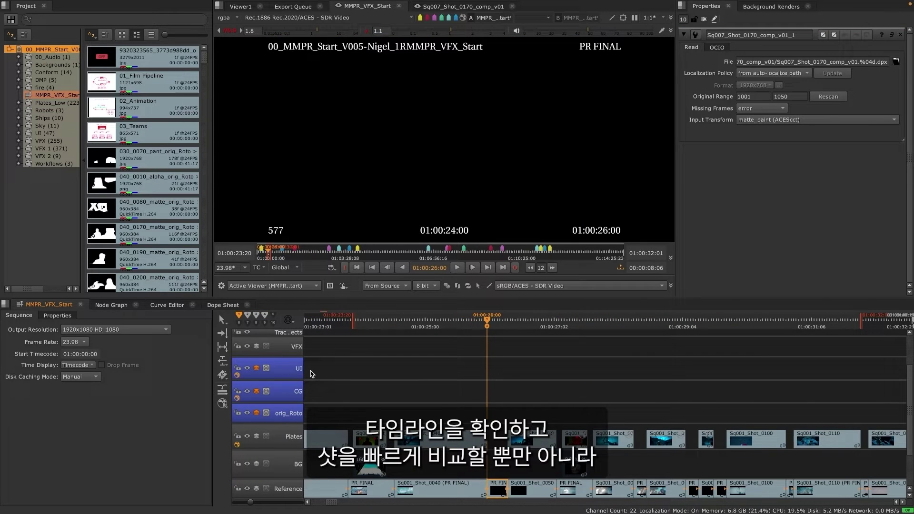
key(space)
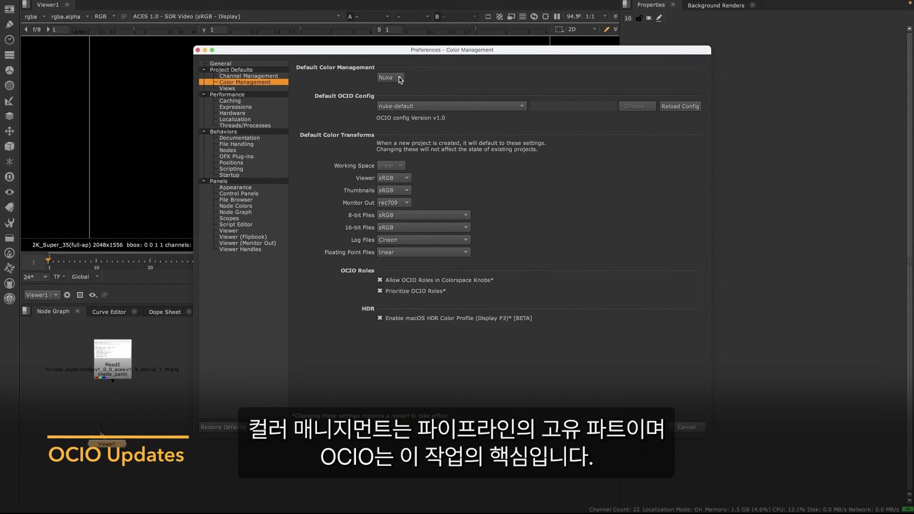
Set default colour management to OCIO with the ACES aces_1.2 config.
click(399, 88)
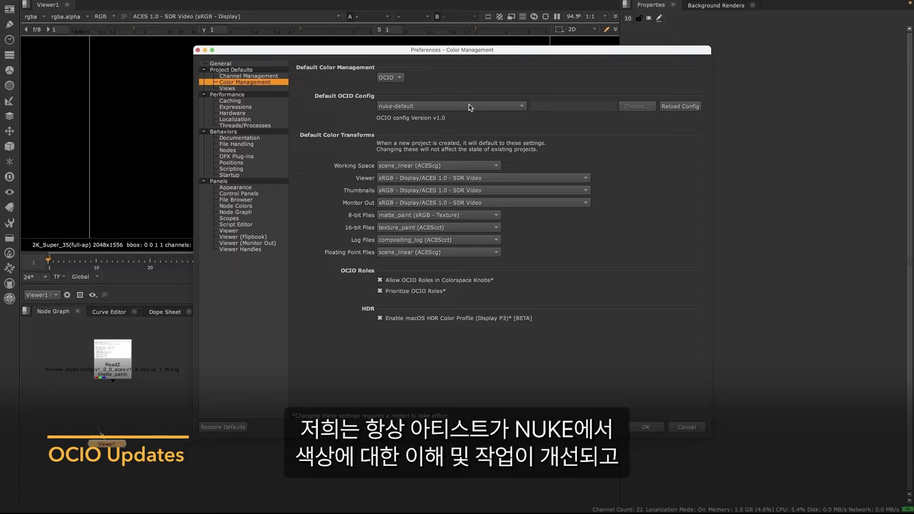
click(500, 107)
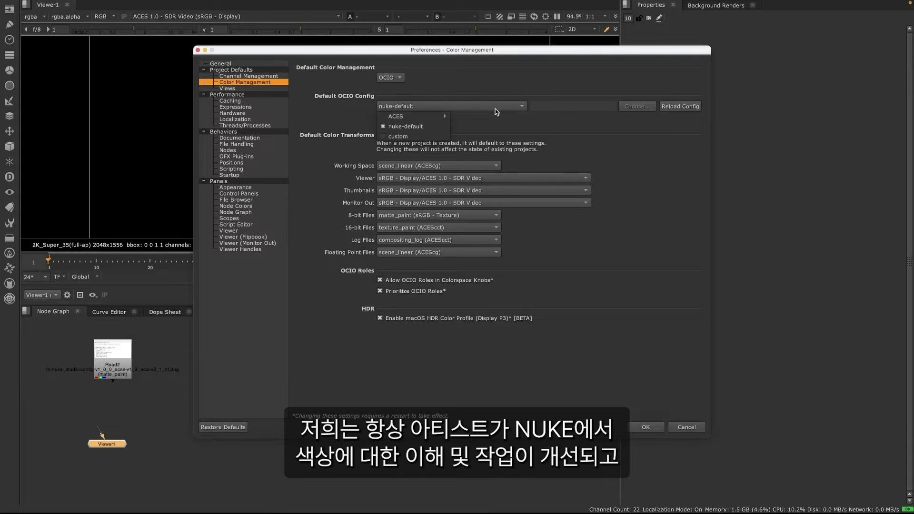
mouse_move(430, 120)
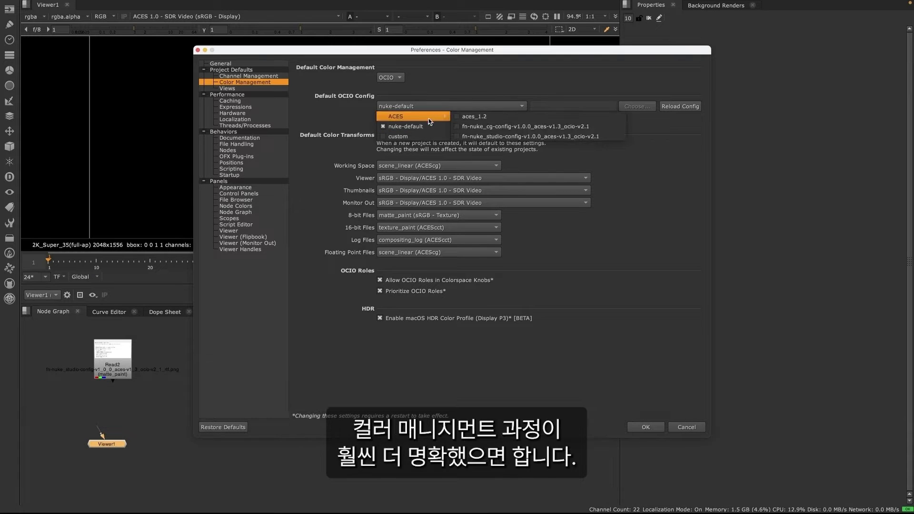
click(487, 116)
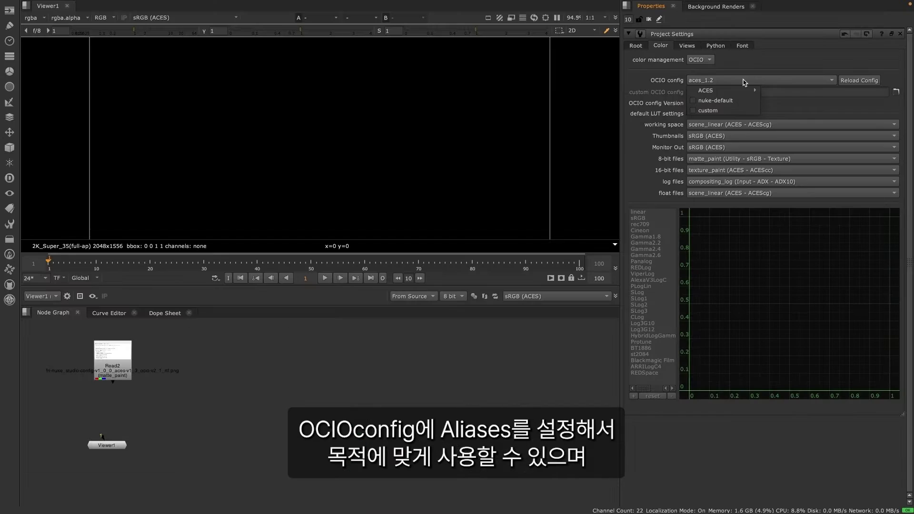
Load the custom fn-nuke_studio-config-v1.0.0_aces-v1.3_ocio-v2.1.ocioz as the project's OCIO config.
mouse_move(741, 90)
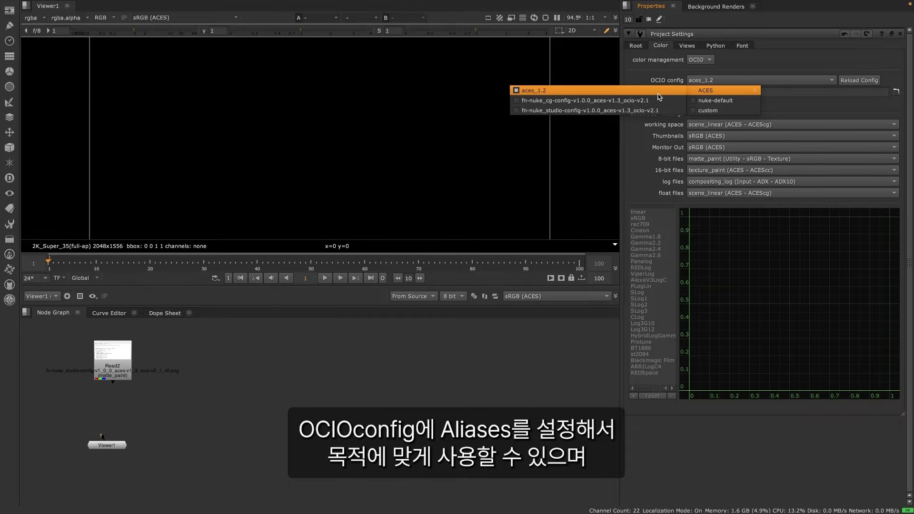
click(633, 111)
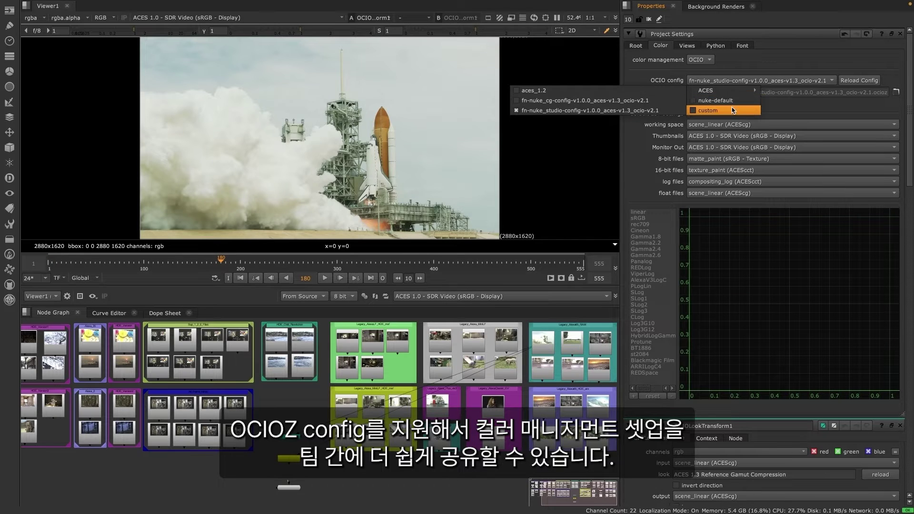
click(733, 111)
click(896, 92)
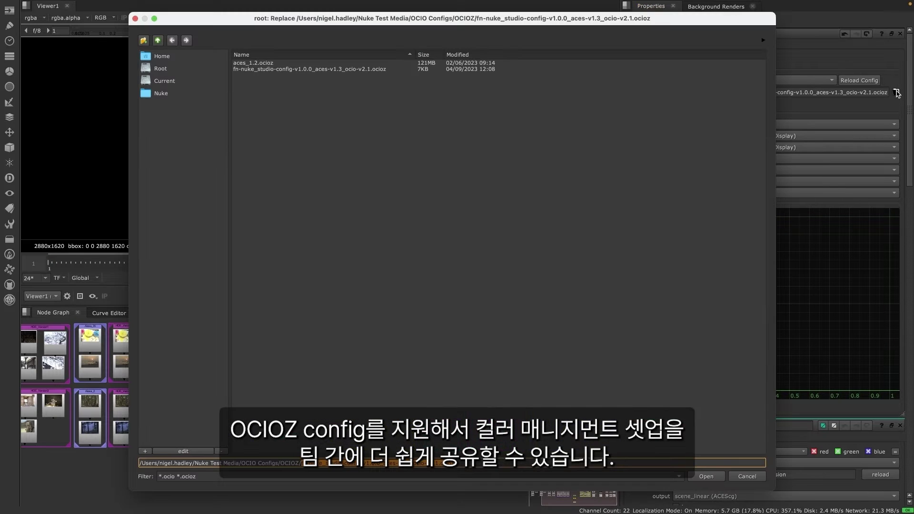
click(705, 476)
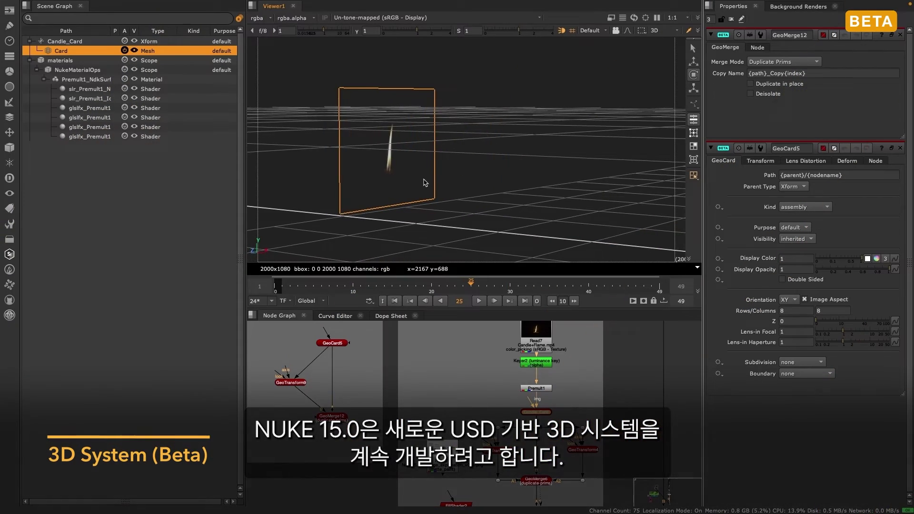
Slide the Sofa along X, moving its Translate x from about -20.4 to -15.4.
ctrl+drag(425, 182, 448, 197)
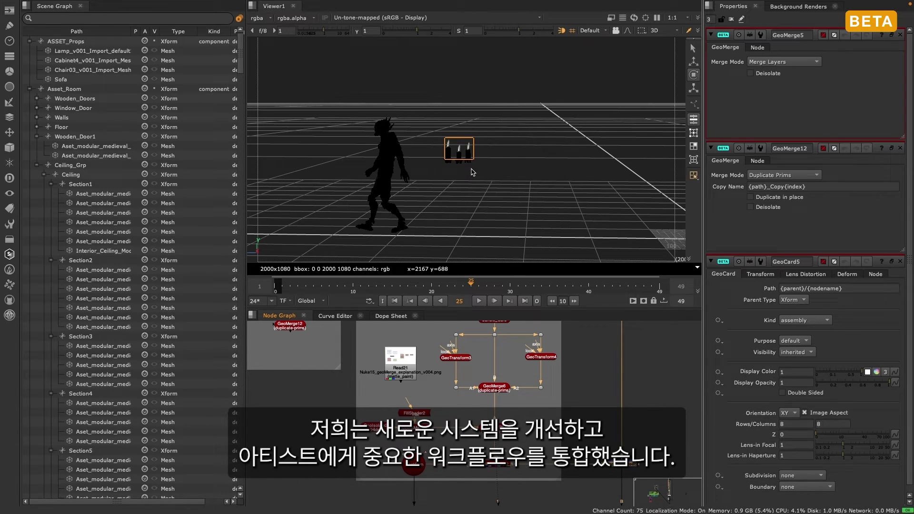
key(Tab)
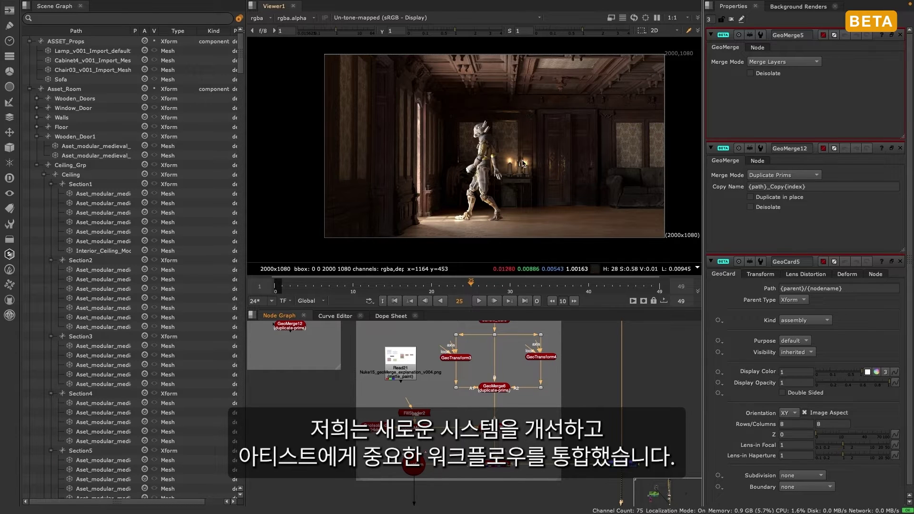
scroll(523, 163, up, 5)
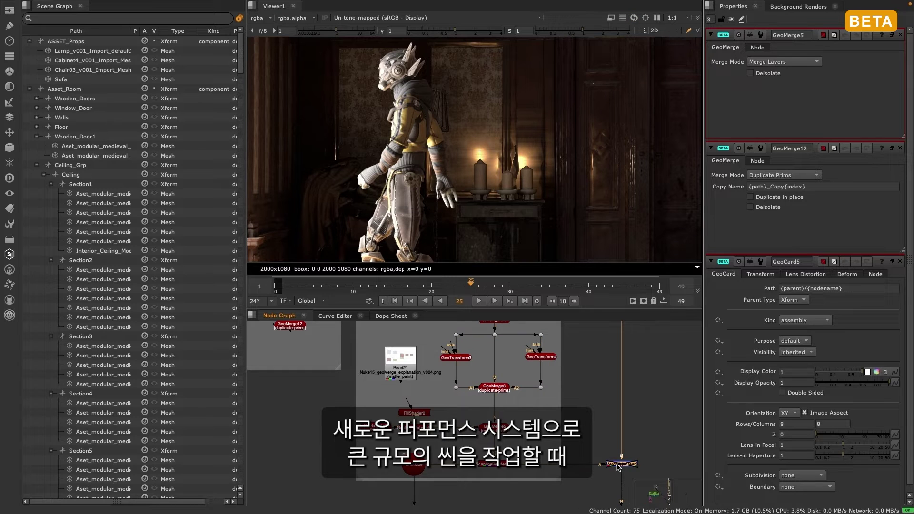
key(Tab)
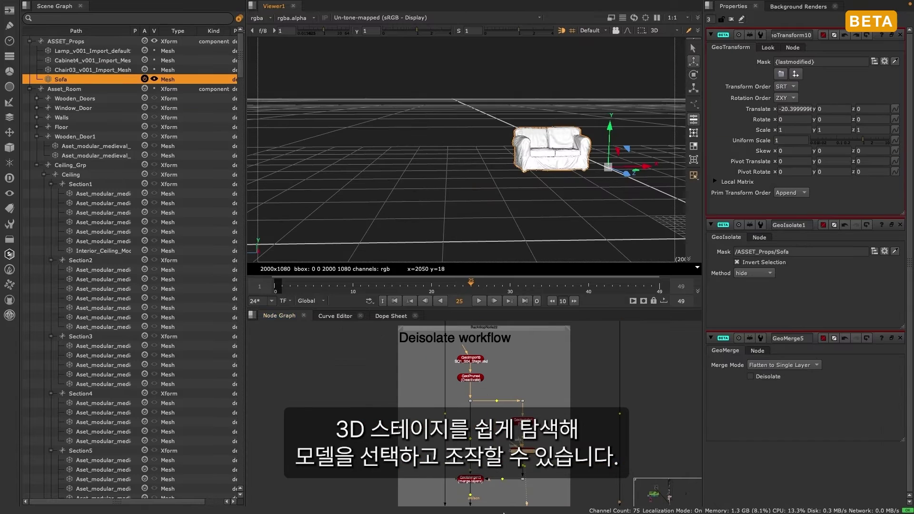
drag(640, 166, 591, 178)
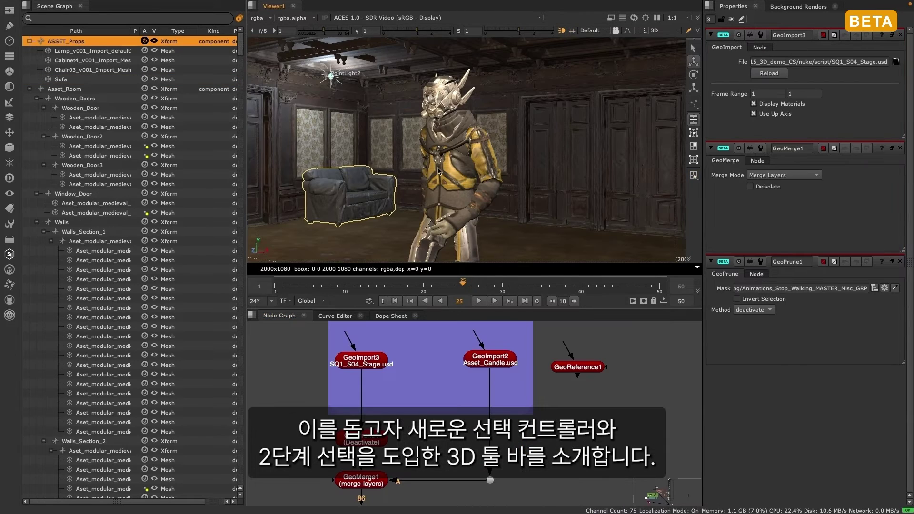
Select the armoured character and marquee-select its mesh faces.
click(448, 177)
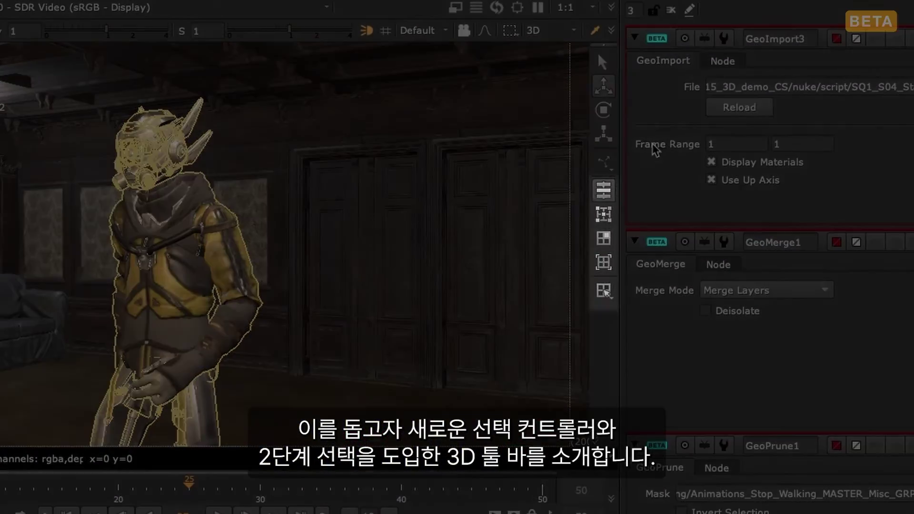
click(604, 238)
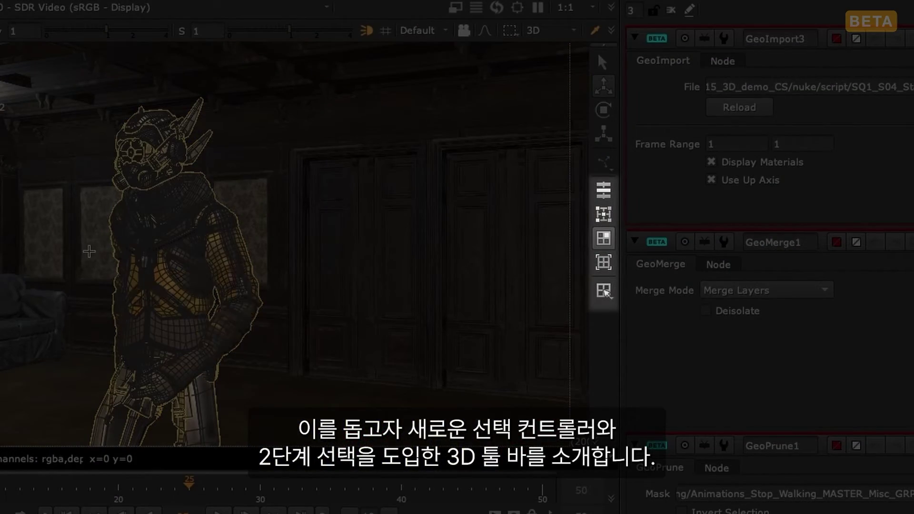
drag(89, 251, 314, 354)
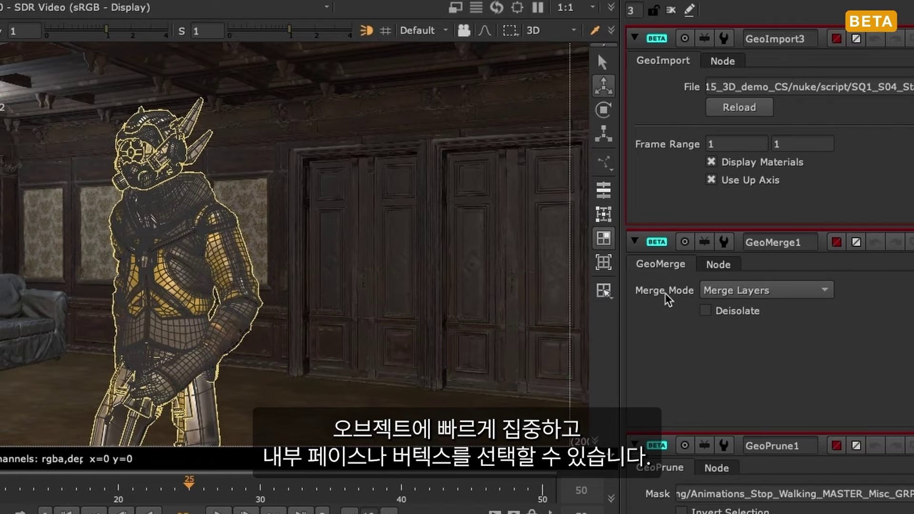
Select all 42 prims matching 'drone' in the GeoTransform mask's prim picker.
click(604, 191)
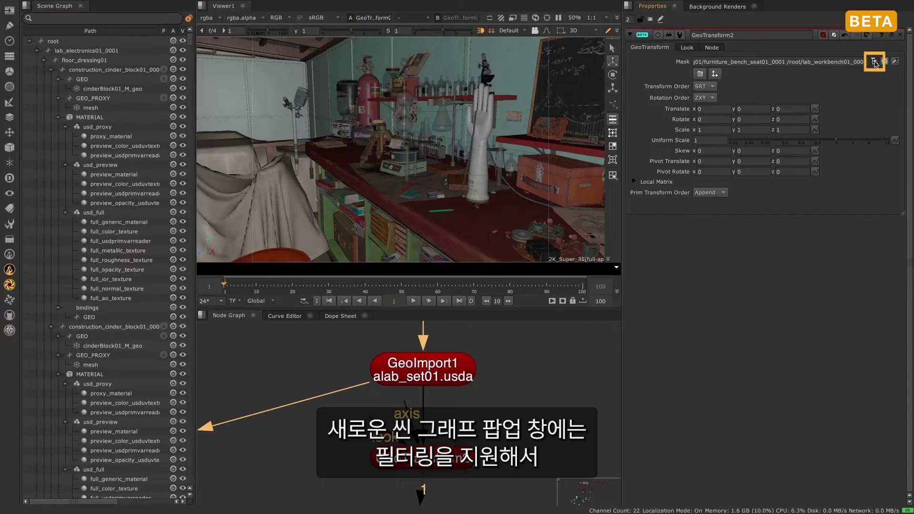
click(874, 62)
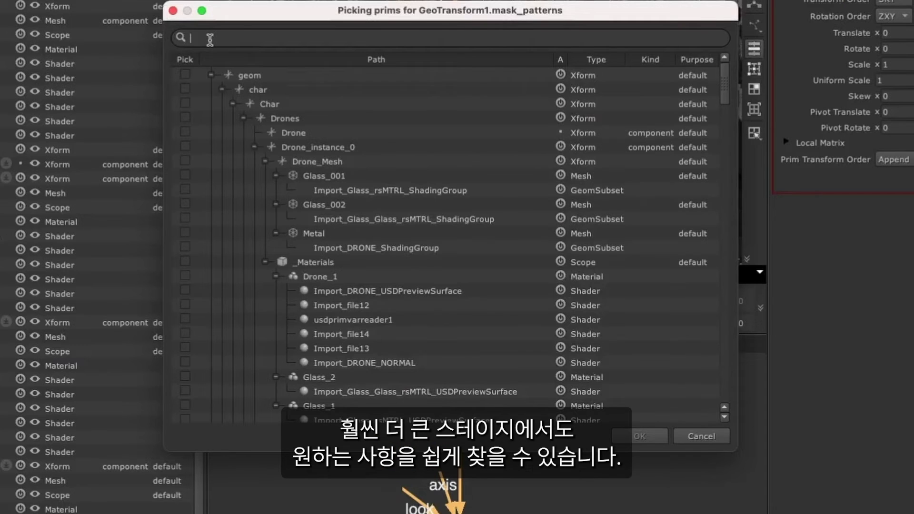
click(392, 117)
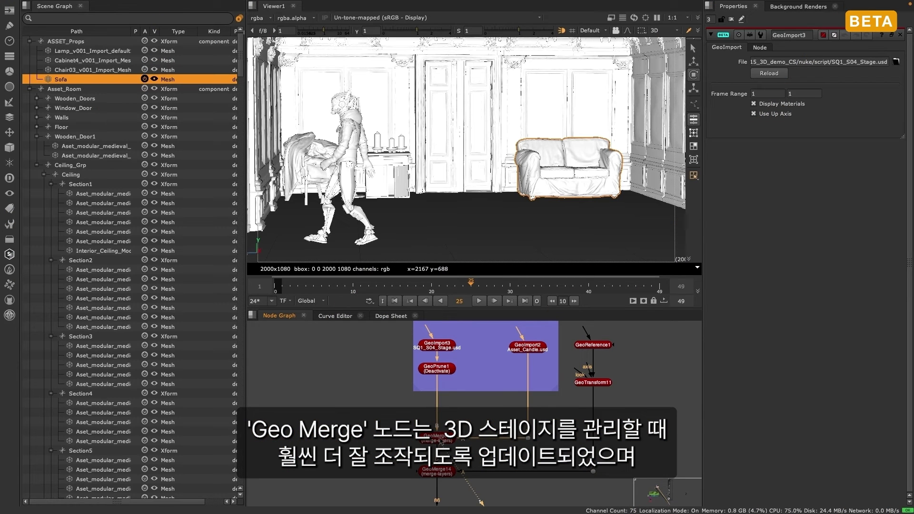
Open the GeoMerge1 node's settings in the Properties panel.
double_click(440, 438)
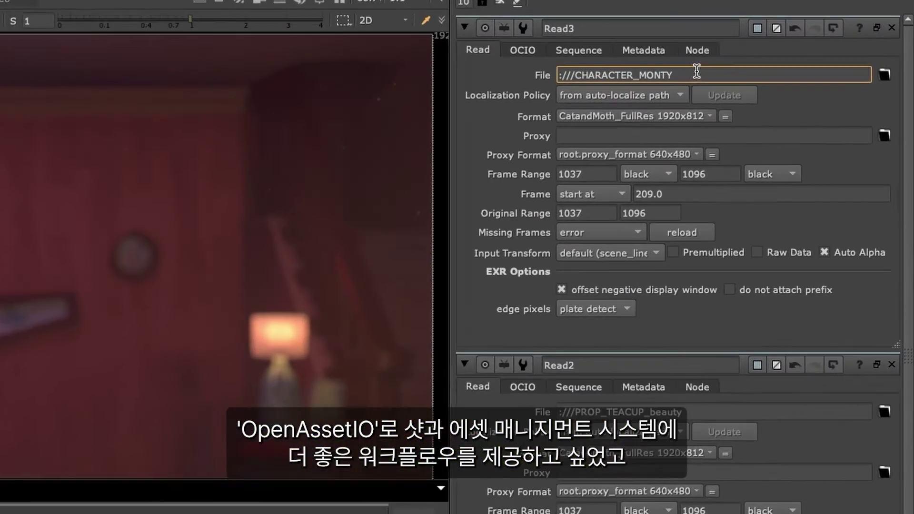
drag(781, 65, 745, 57)
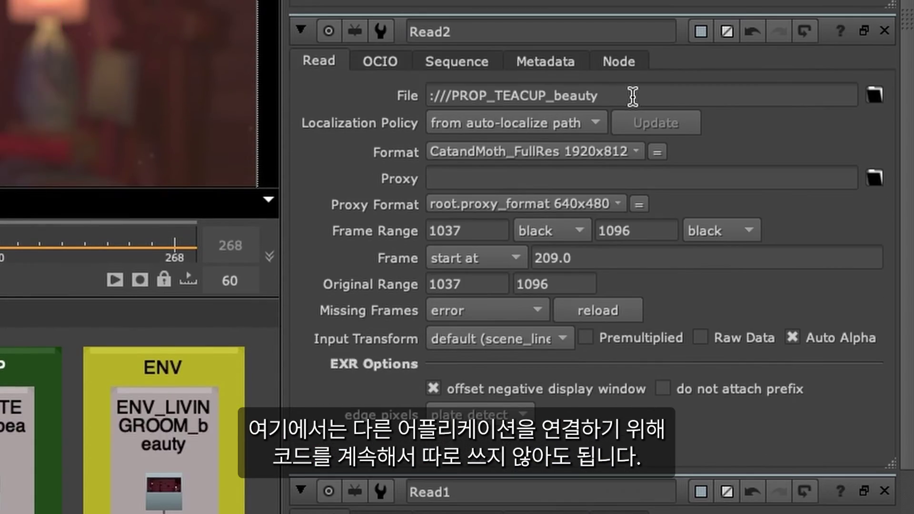
drag(633, 96, 558, 97)
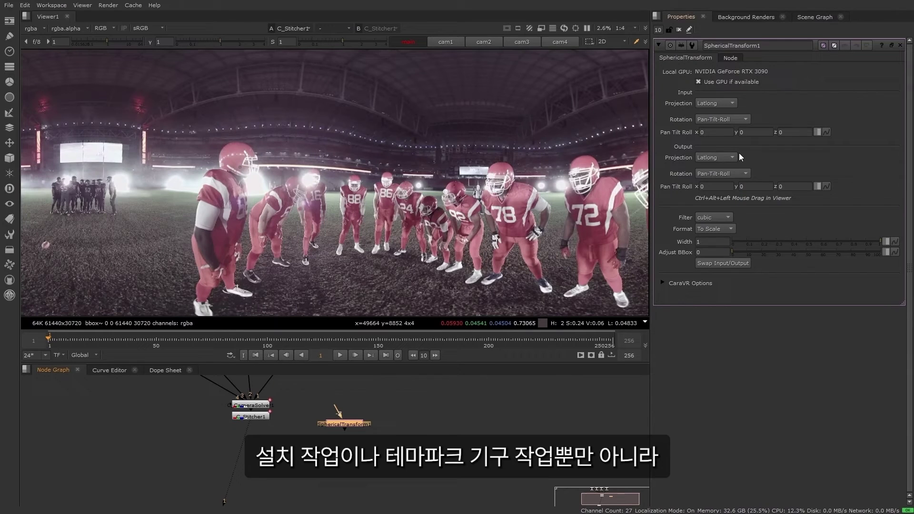
Feed C_Stitcher1 into SphericalTransform1 with Rectilinear output, then rotate the view to reframe the players.
click(724, 178)
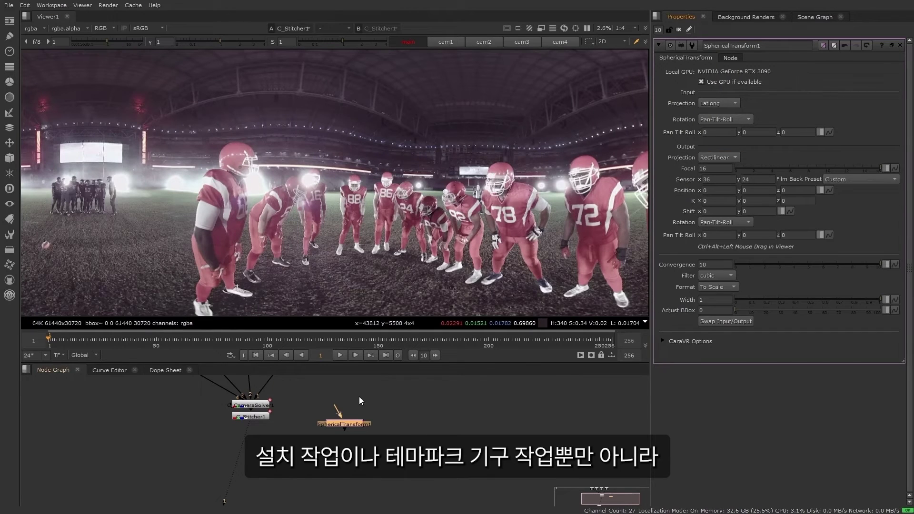
drag(327, 408, 265, 417)
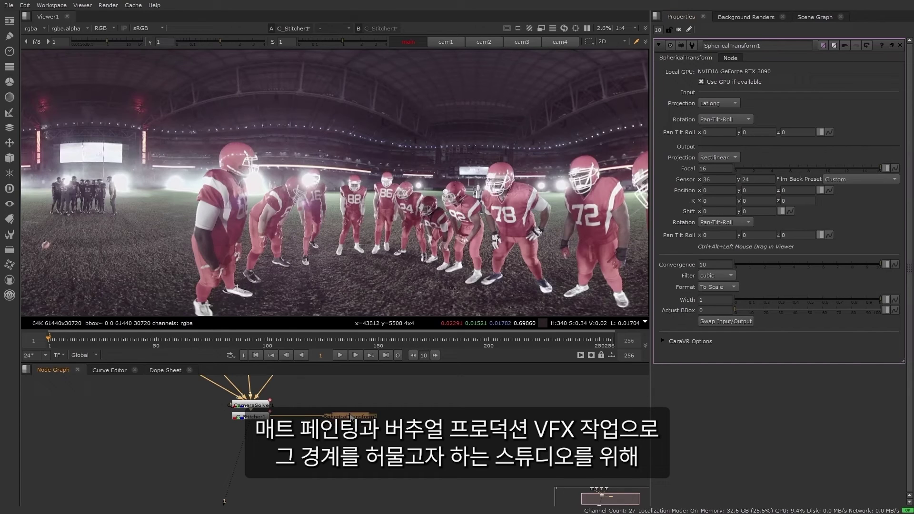
key(f)
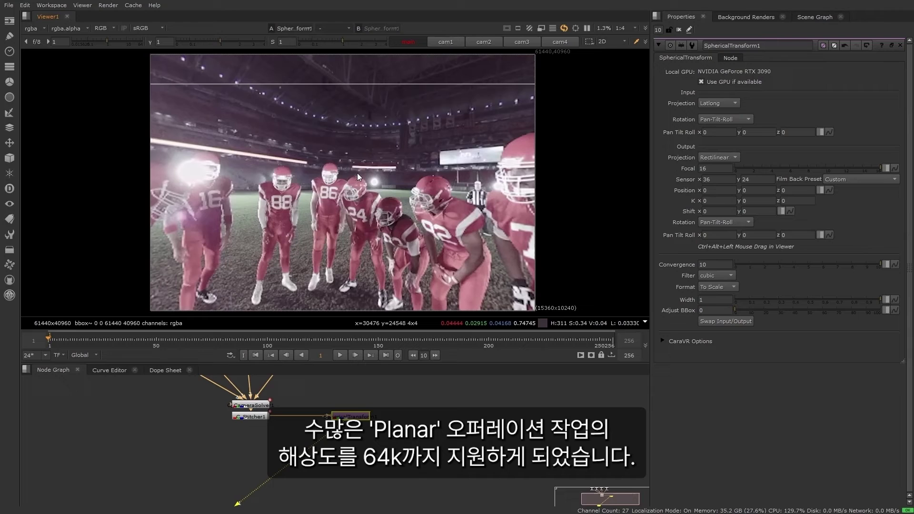
ctrl+alt+drag(357, 172, 396, 168)
View the full C_Stitcher1 latlong stitch at 1:1 resolution and pan across the stadium.
click(247, 415)
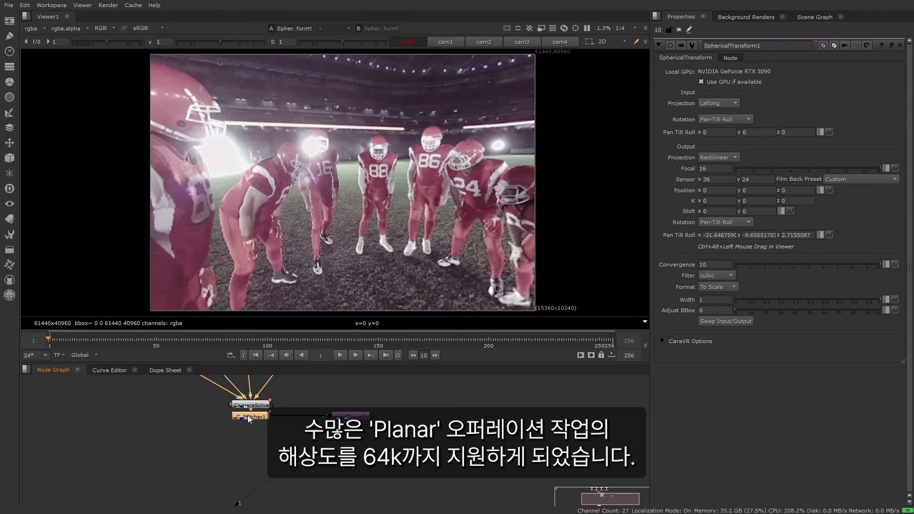
key(1)
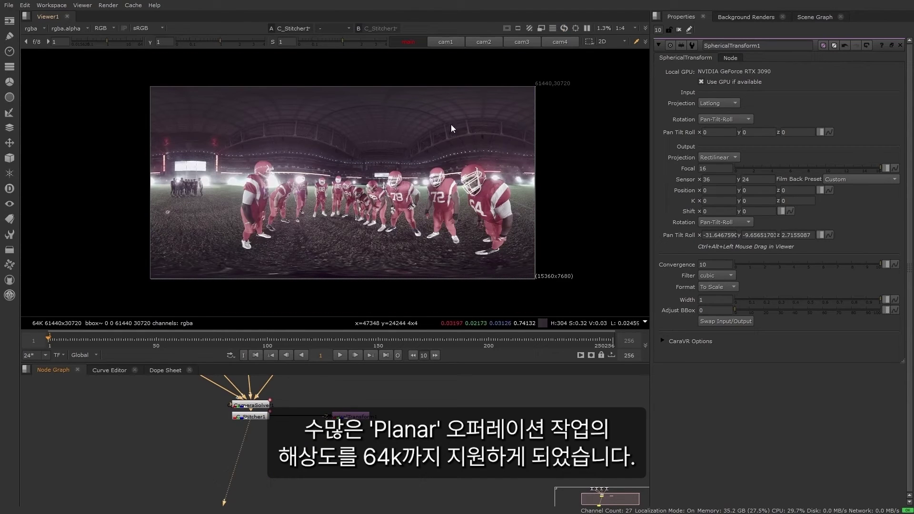
click(624, 27)
click(627, 37)
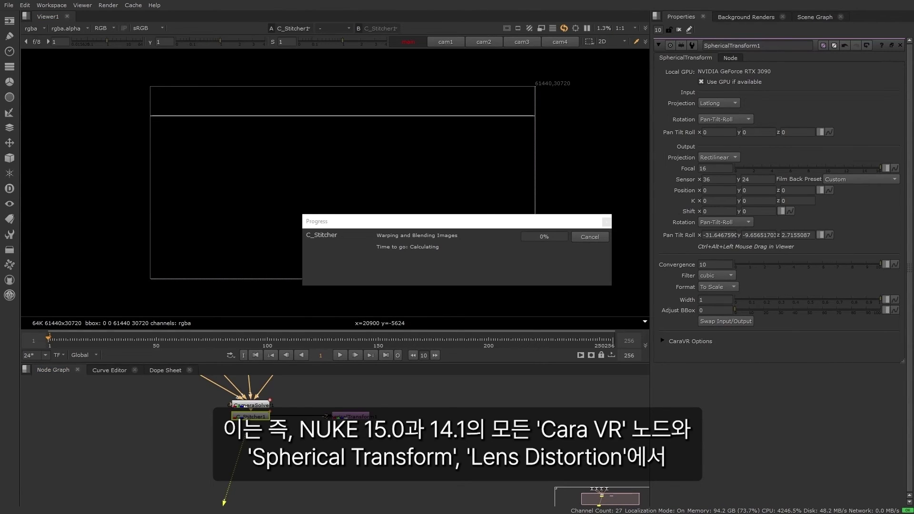
middle_drag(346, 212, 423, 162)
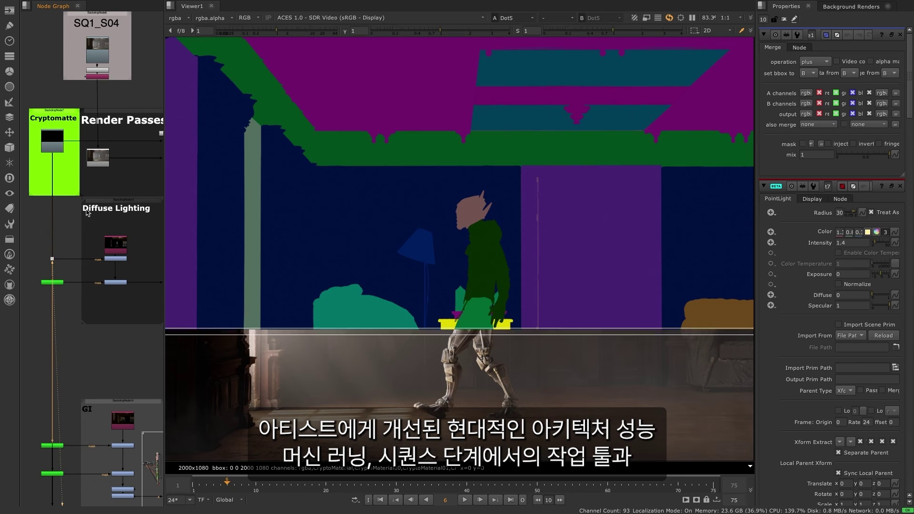
scroll(51, 270, down, 6)
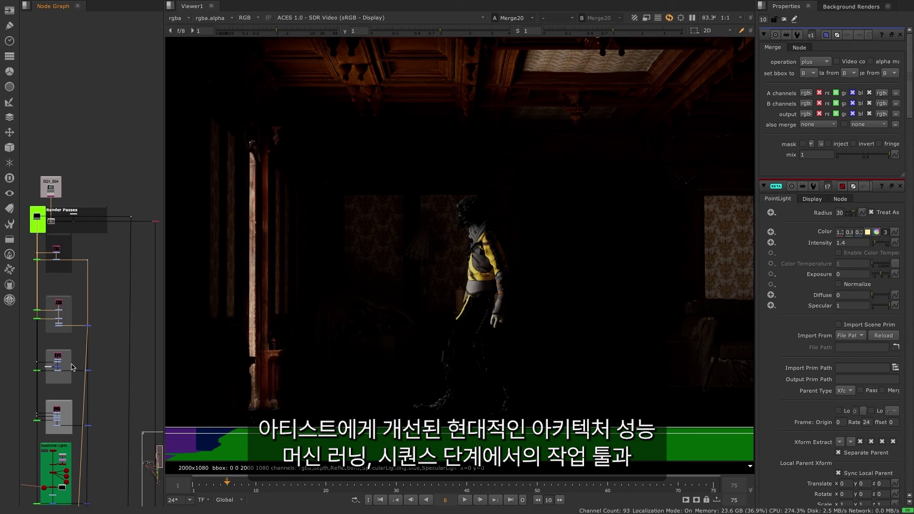